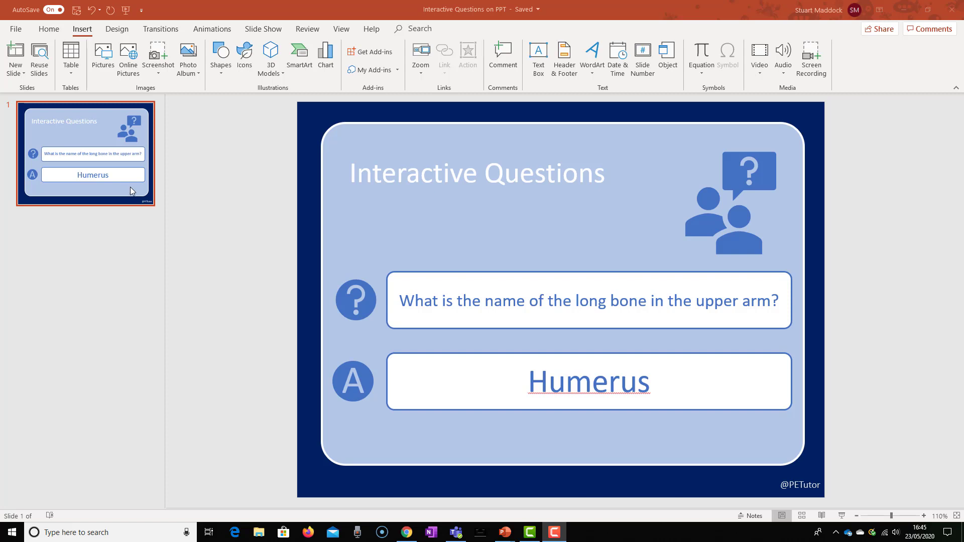
Browse the New Slide layouts without adding a slide, then switch to the View ribbon
click(50, 30)
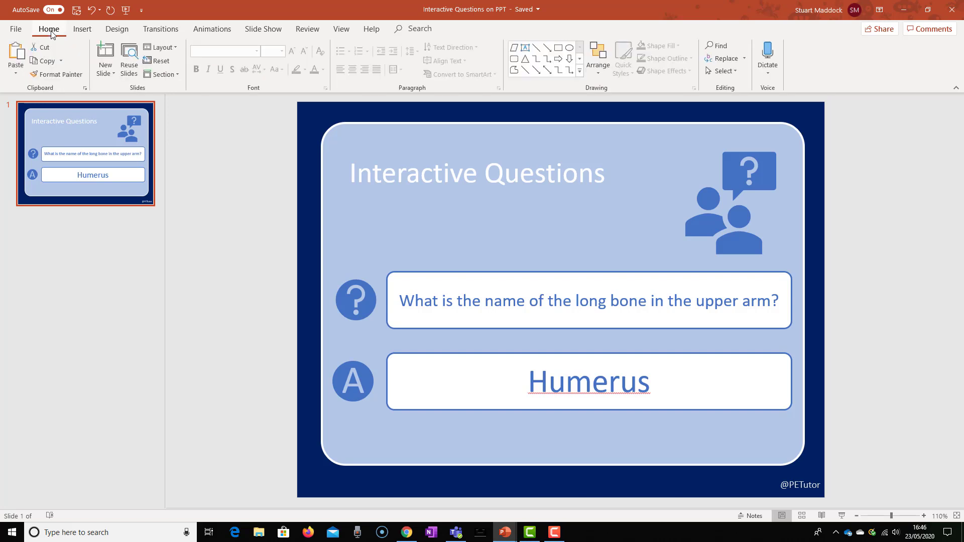
click(113, 74)
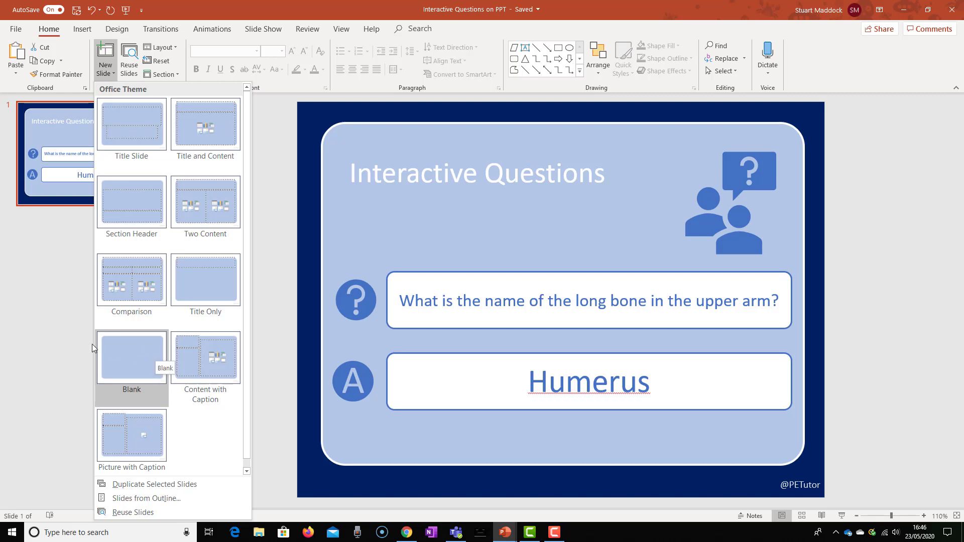
click(58, 324)
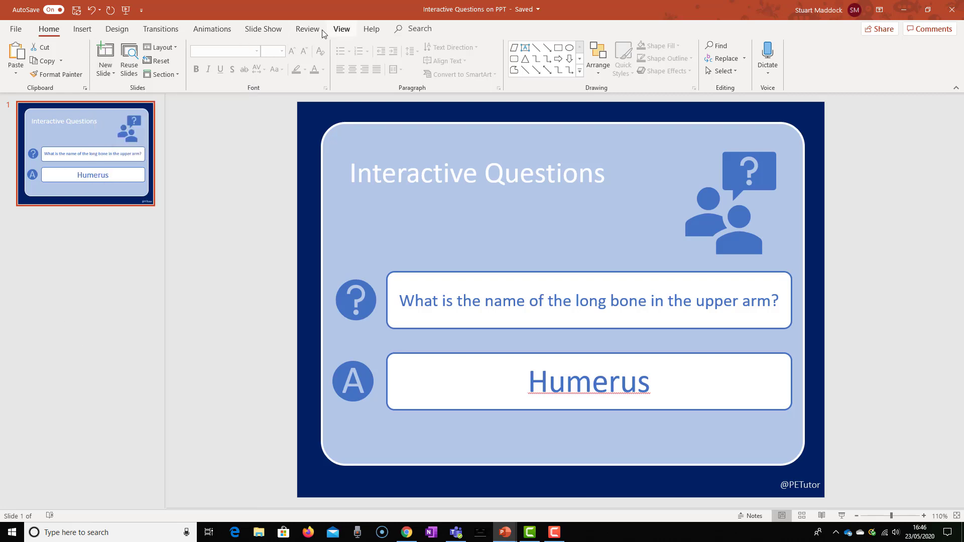
click(342, 30)
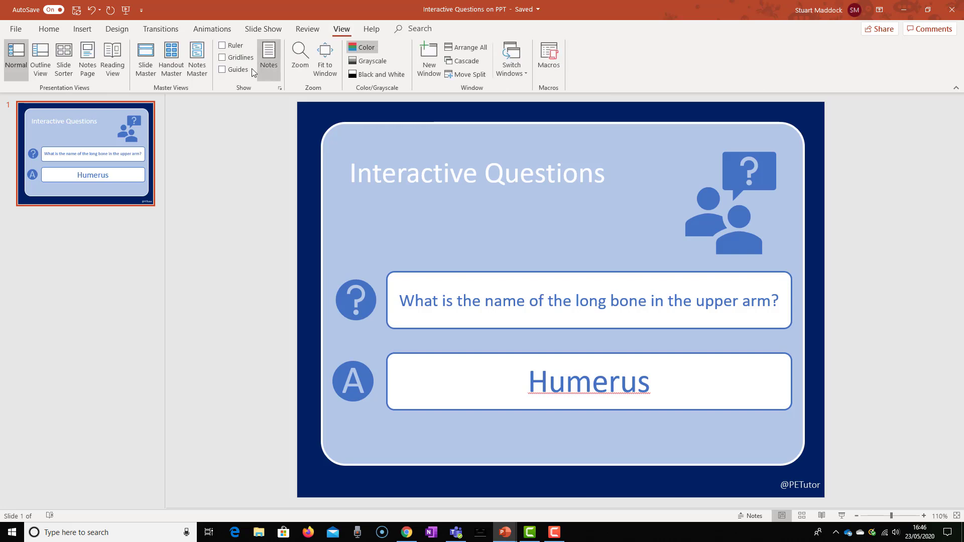
click(147, 76)
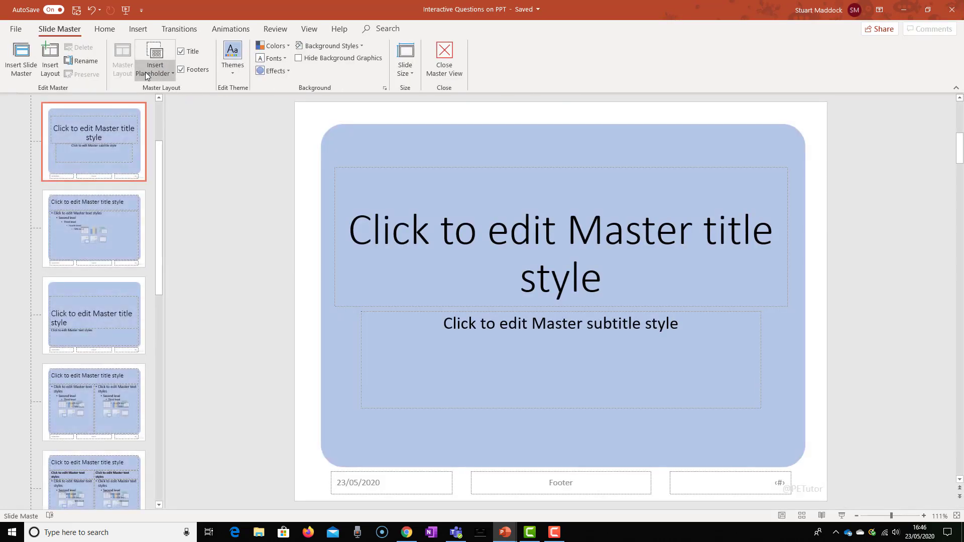
drag(157, 168, 164, 111)
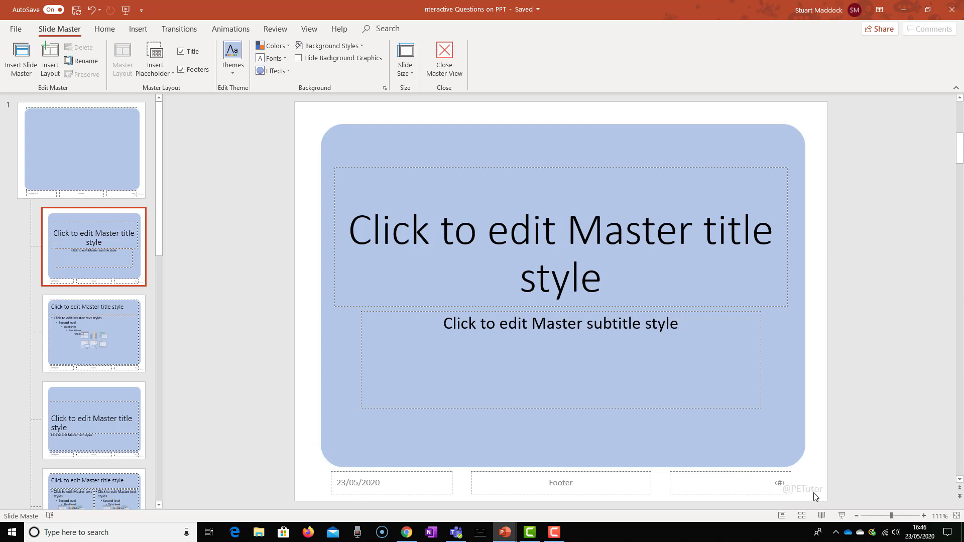
Close Master View and add slide 2 using the Blank layout
click(445, 52)
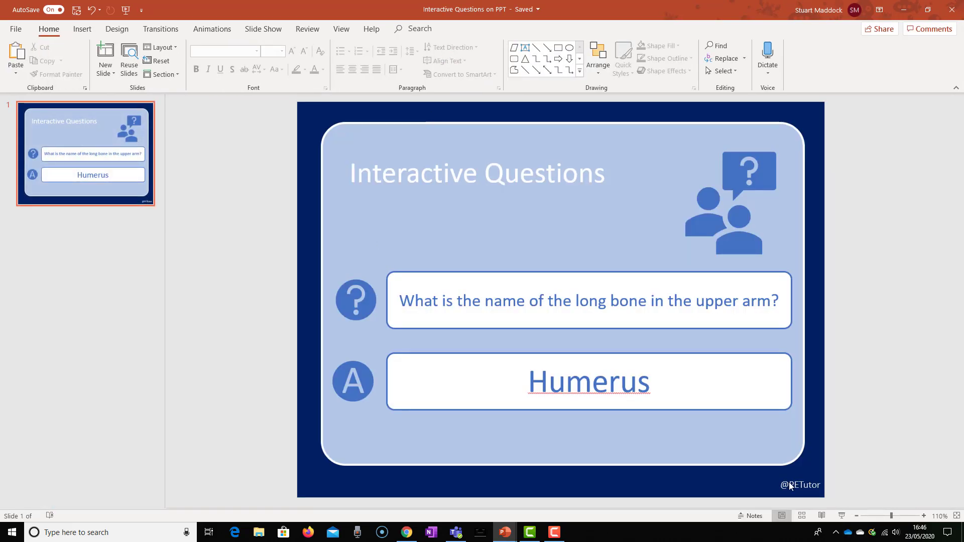
click(113, 73)
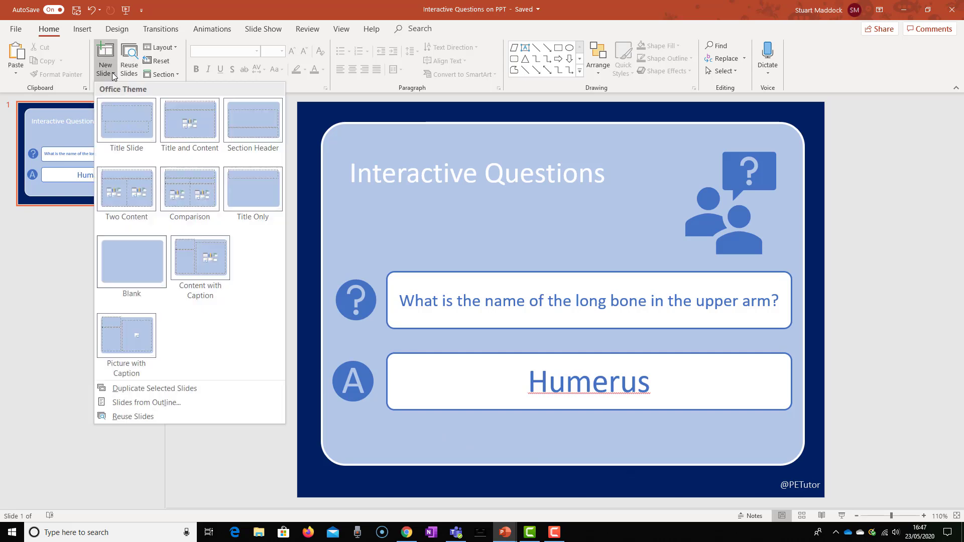
click(131, 270)
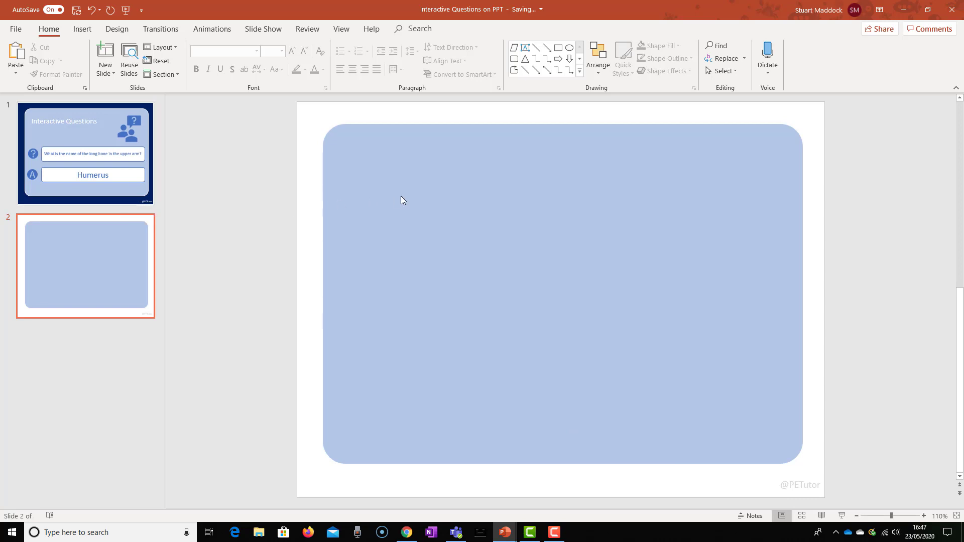
Give slide 2 a solid Dark Blue background through Format Background
right_click(309, 214)
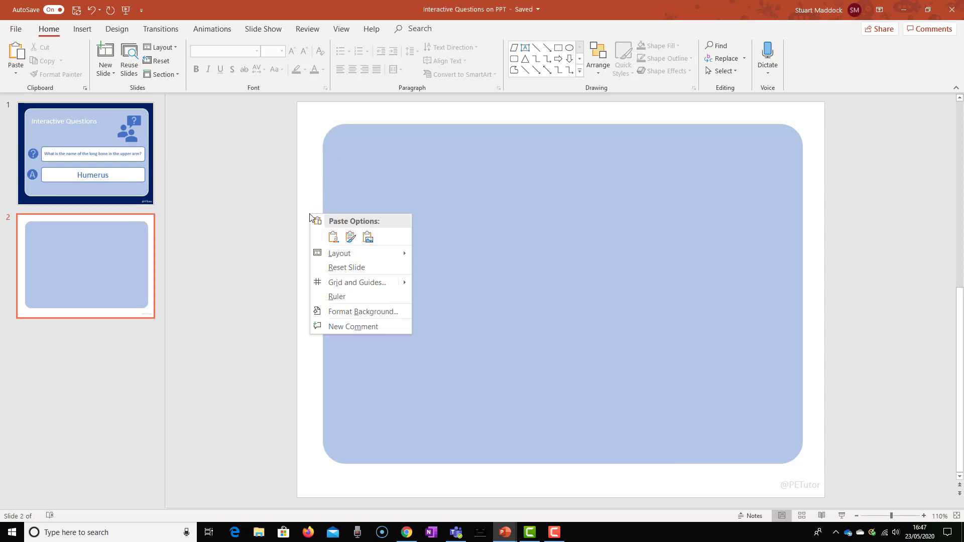
click(353, 311)
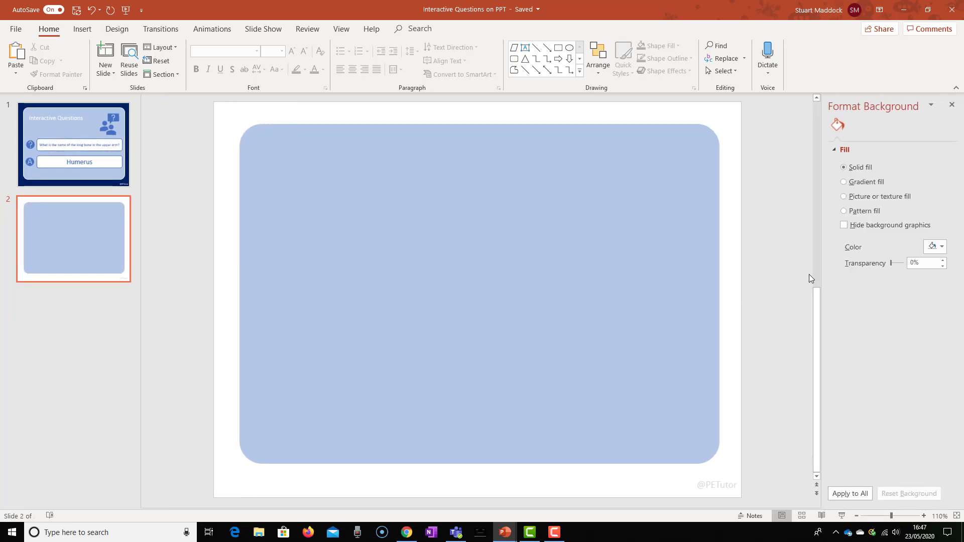
click(941, 247)
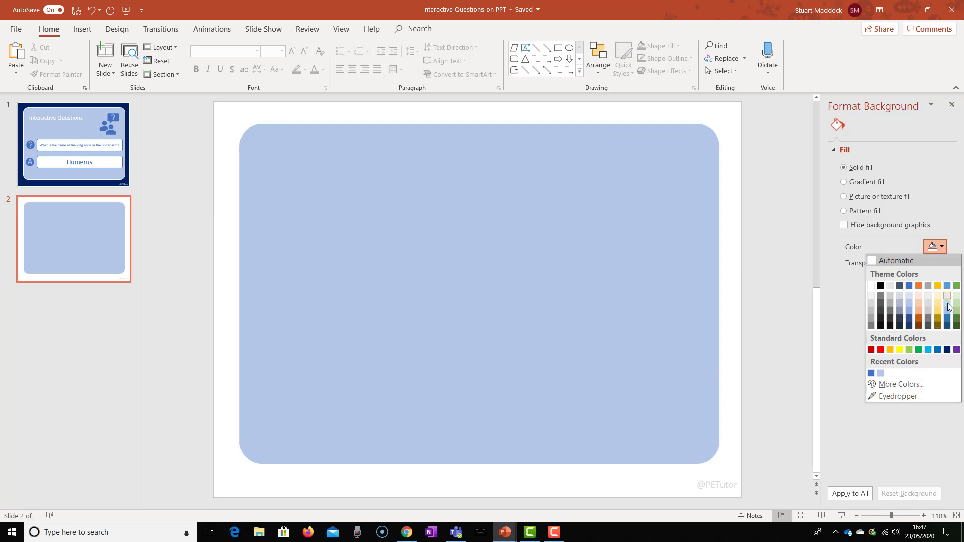
click(947, 350)
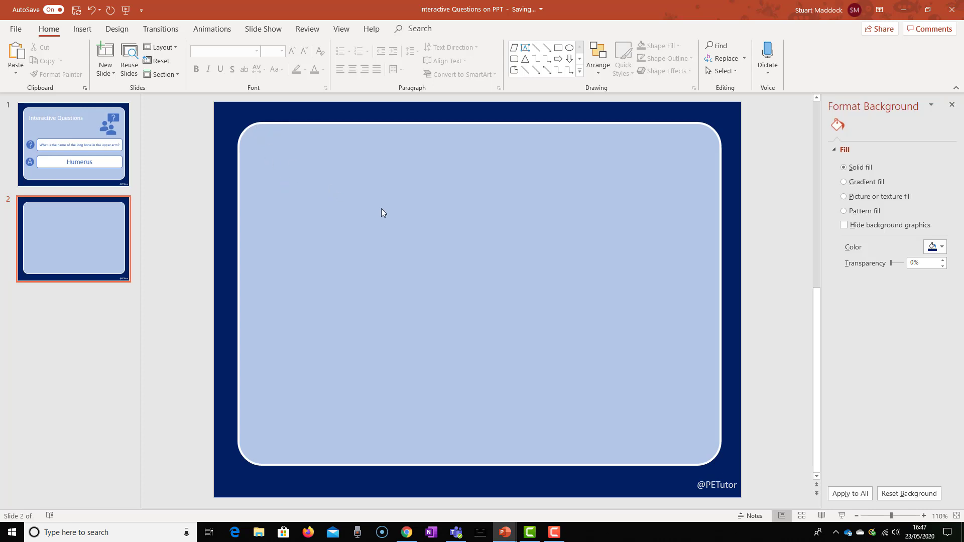
Draw a text box on slide 2's panel and type the title 'Interactive Questions'
click(56, 119)
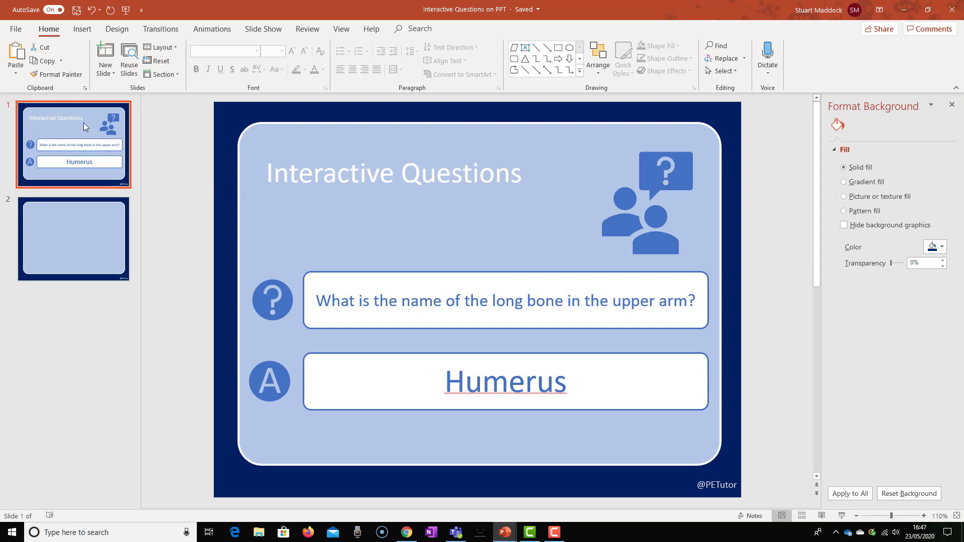
click(79, 209)
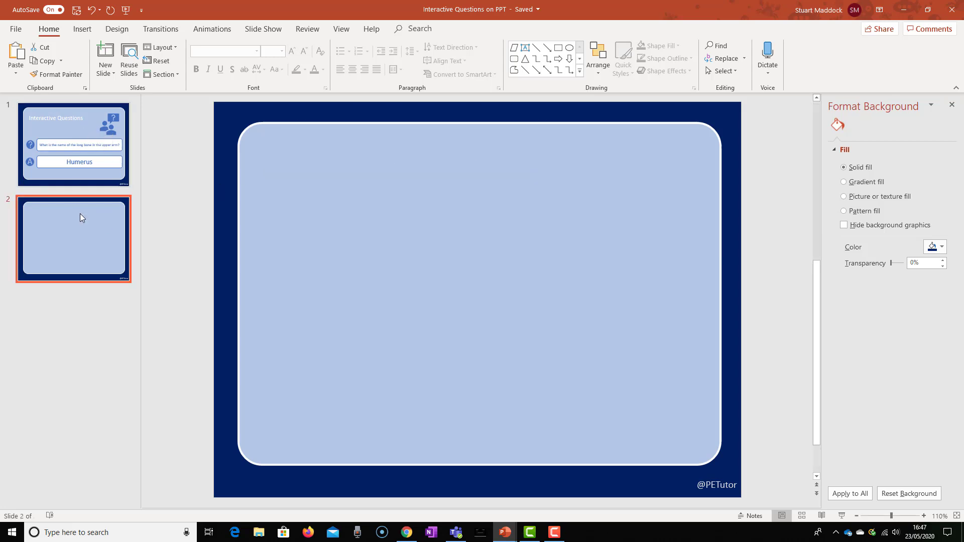
click(82, 29)
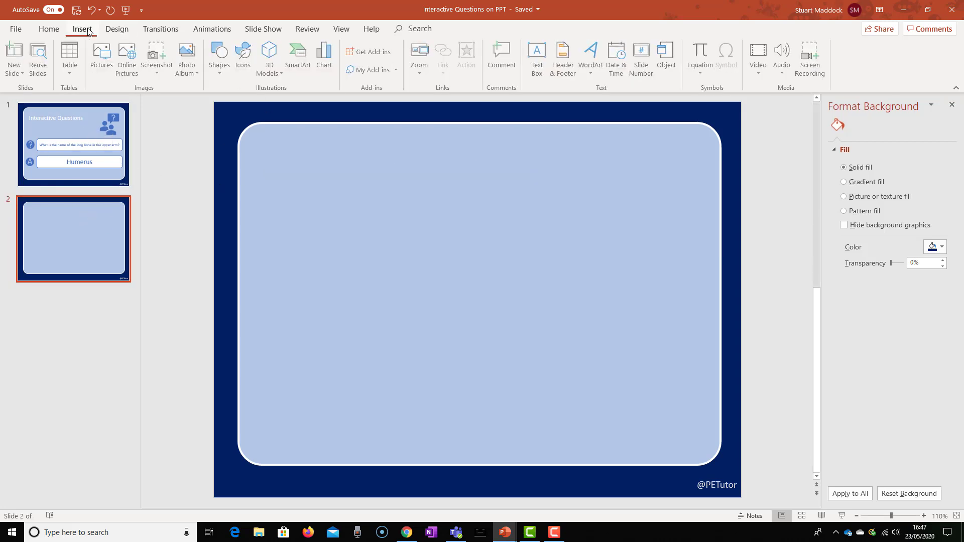
click(538, 56)
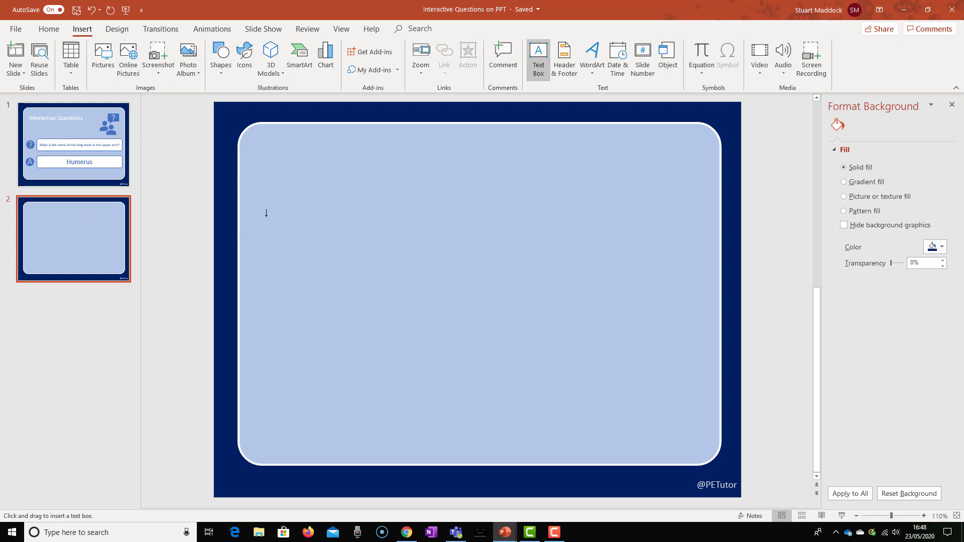
drag(266, 215, 495, 184)
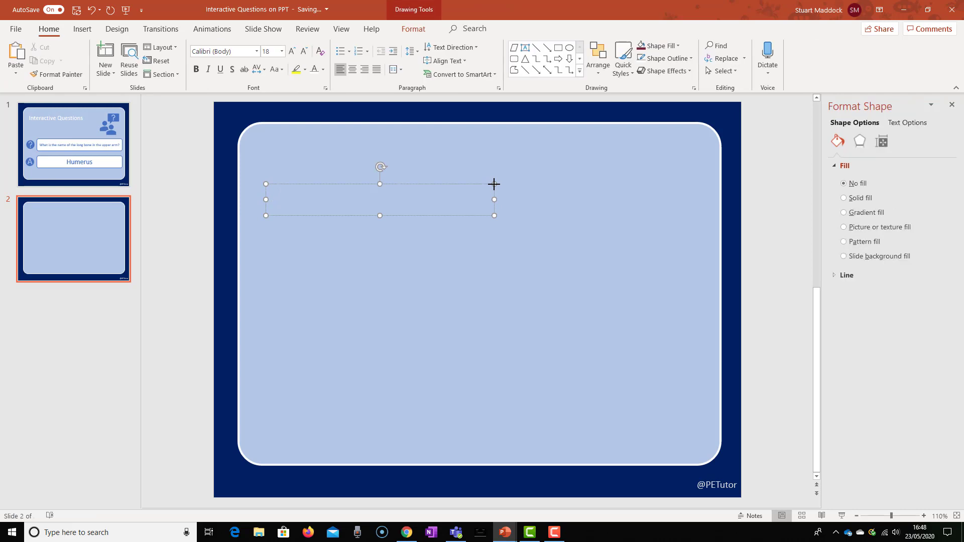
text(Interactive questions)
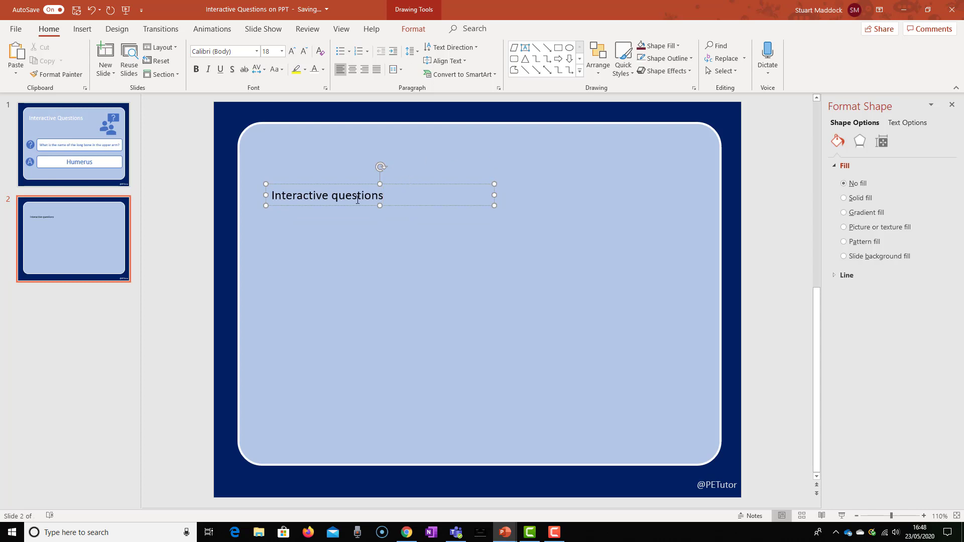
click(338, 200)
key(BackSpace)
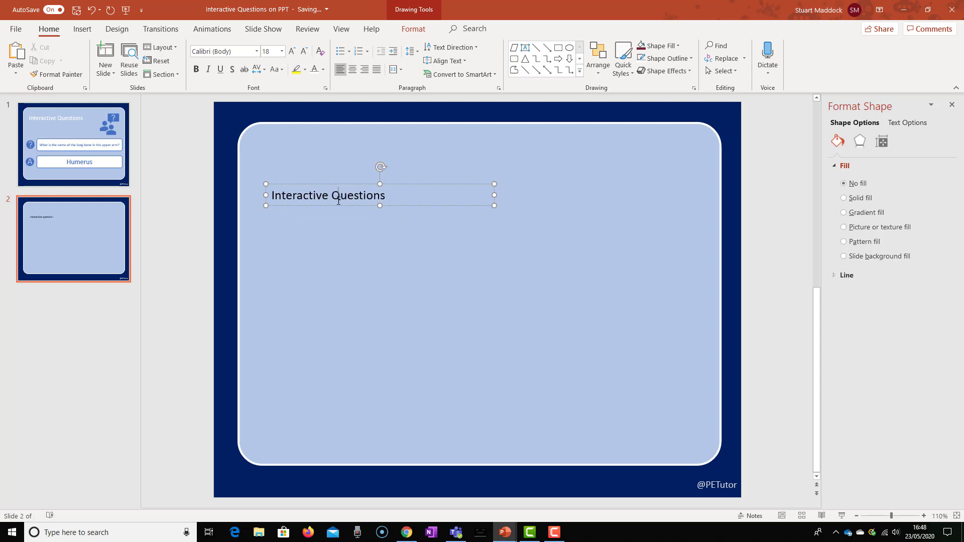
Enlarge the title to 36 pt and widen its box to keep it on one line
click(387, 199)
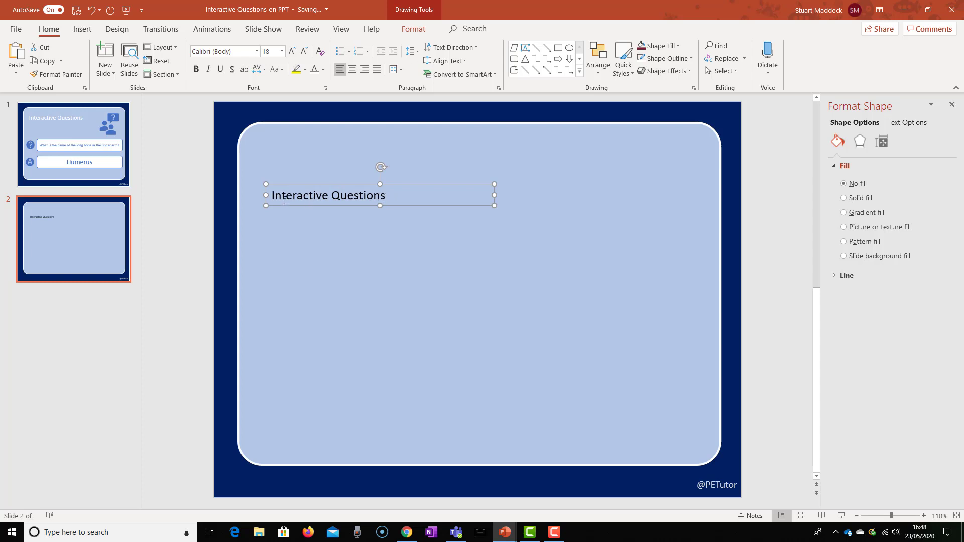
drag(274, 195, 397, 196)
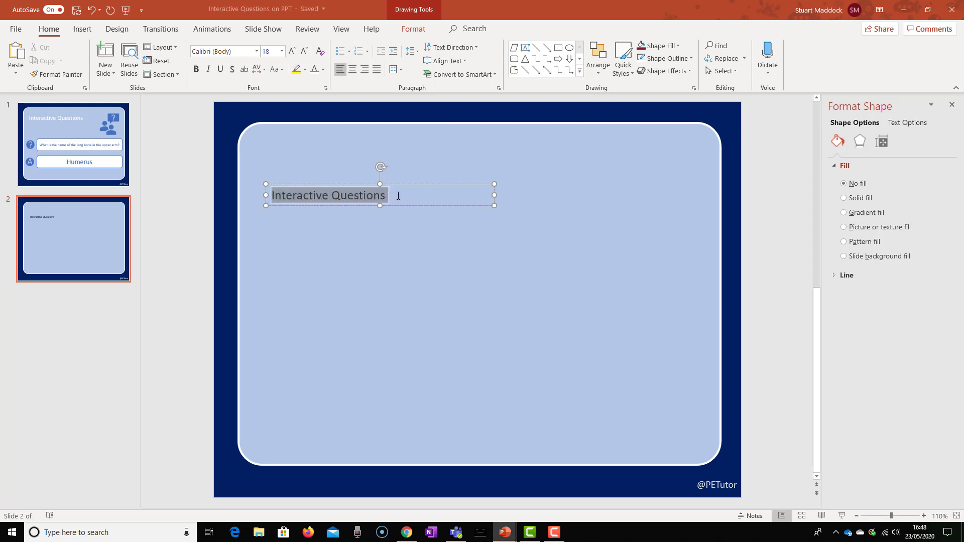
click(477, 166)
click(477, 166)
click(478, 166)
click(480, 166)
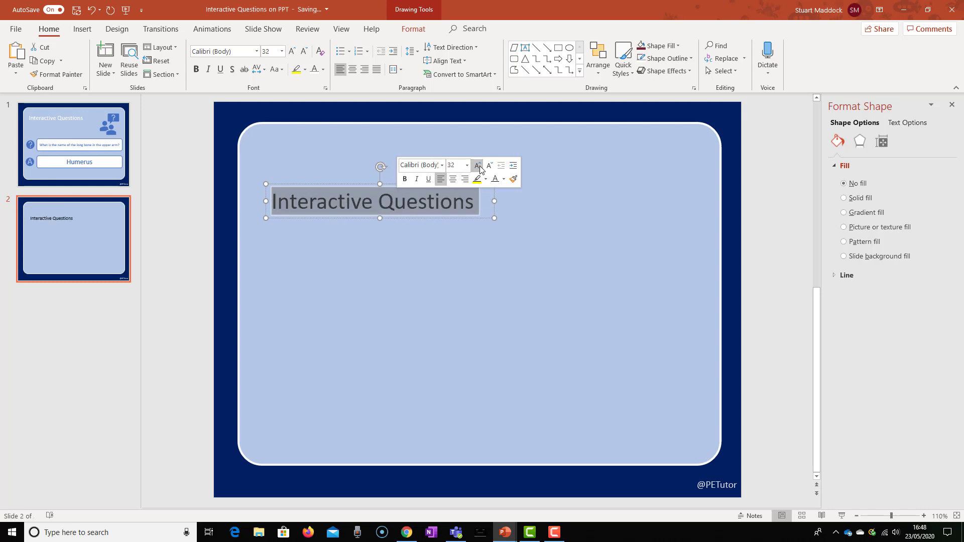
click(480, 165)
drag(494, 221, 543, 221)
Make the Interactive Questions title text white
drag(435, 203, 475, 203)
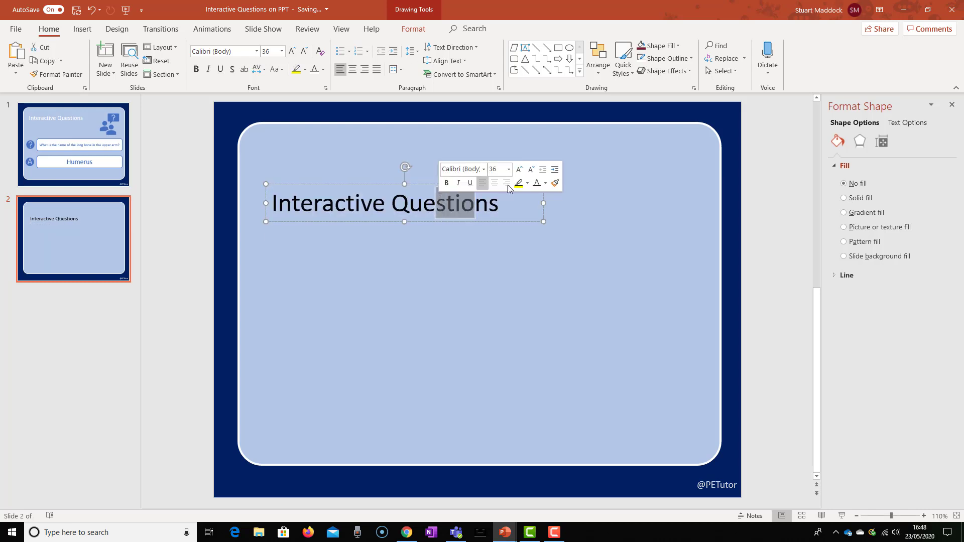
click(501, 205)
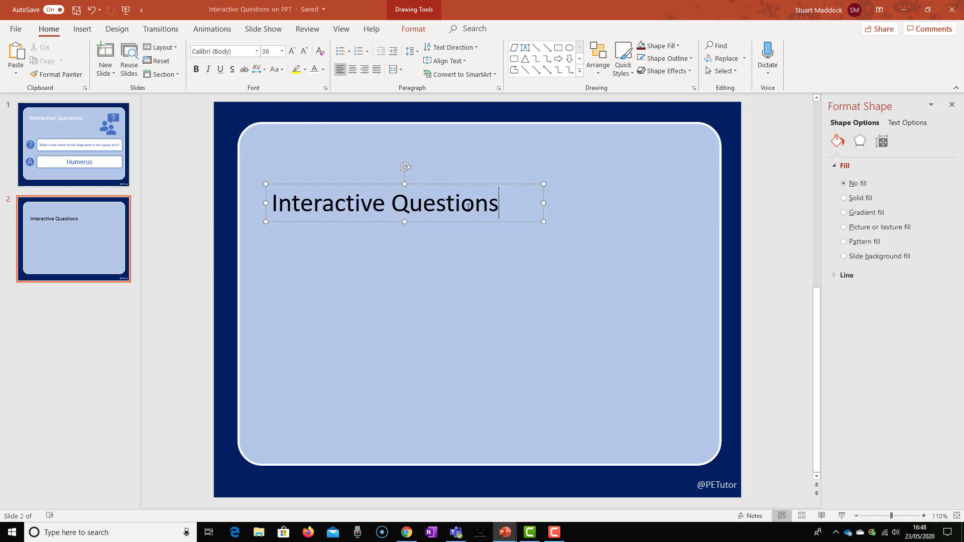
triple_click(440, 204)
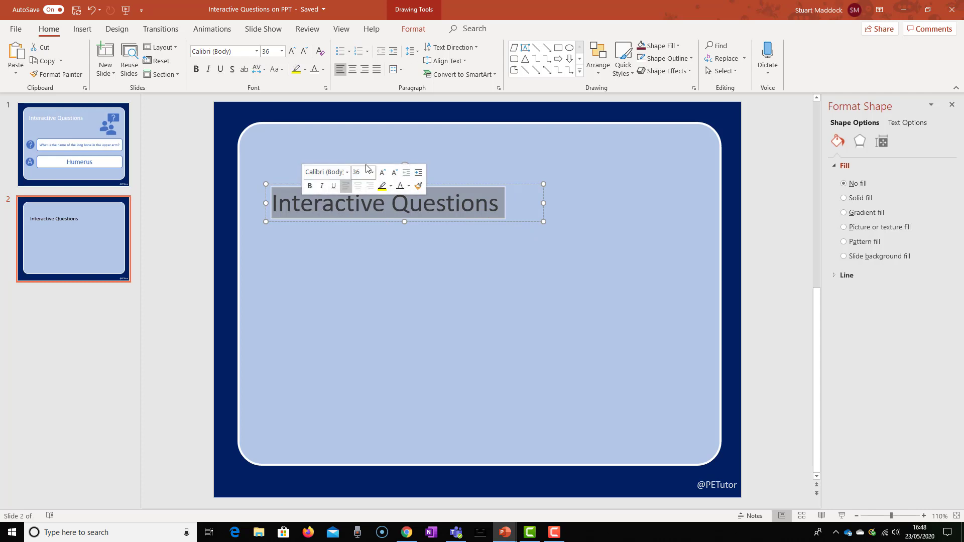
click(400, 185)
click(420, 240)
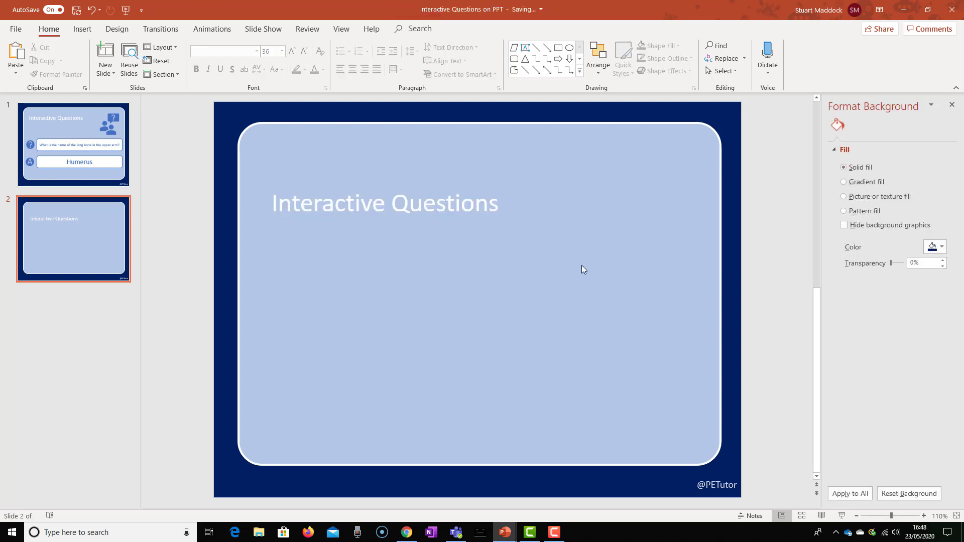
Move the title box up and slightly left on the light-blue panel
click(392, 204)
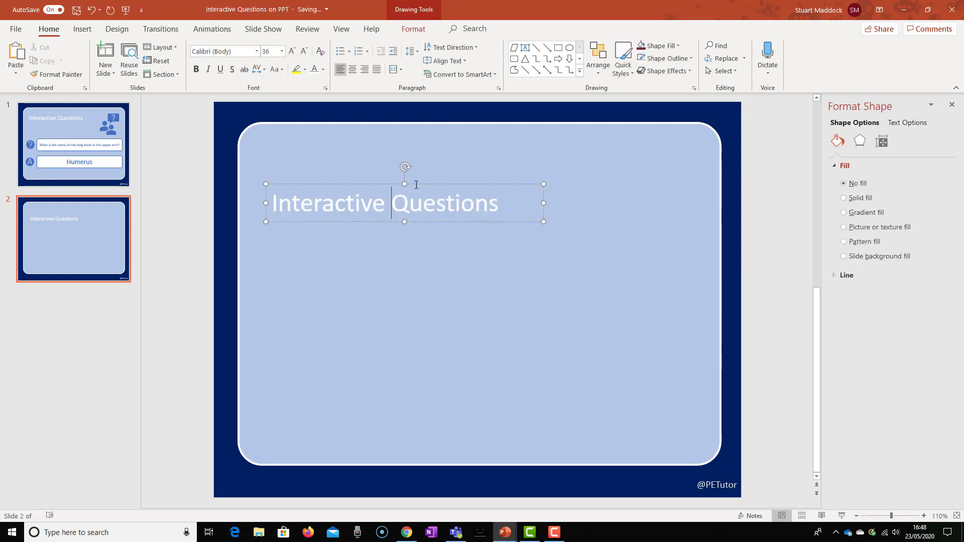
click(342, 184)
click(359, 215)
click(372, 185)
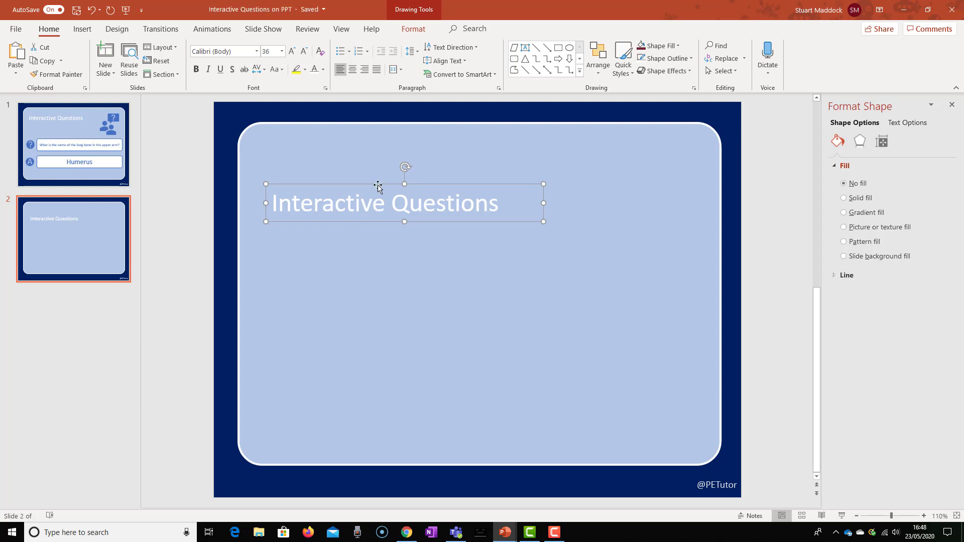
drag(378, 186, 377, 157)
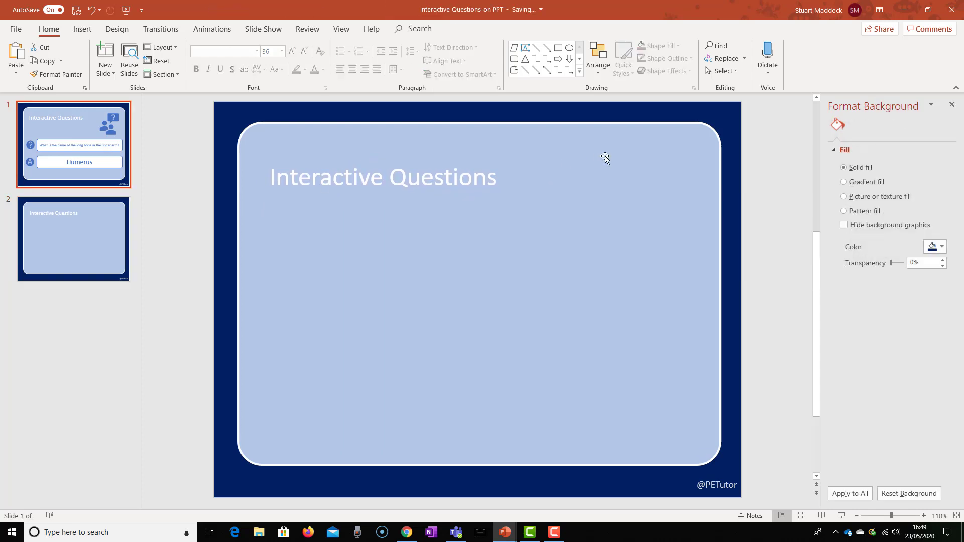
key(Page_Up)
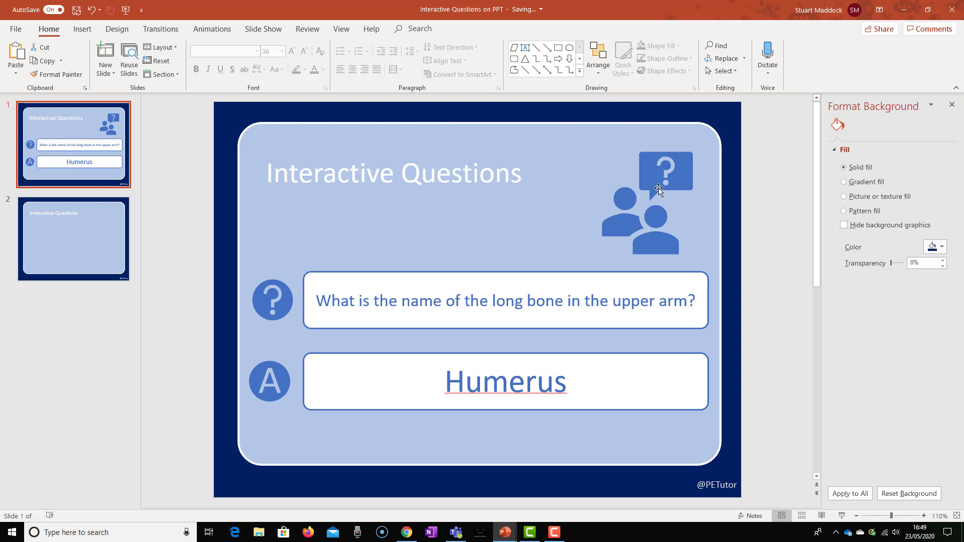
Search the icon library for 'question' to add an icon to slide 2
click(83, 242)
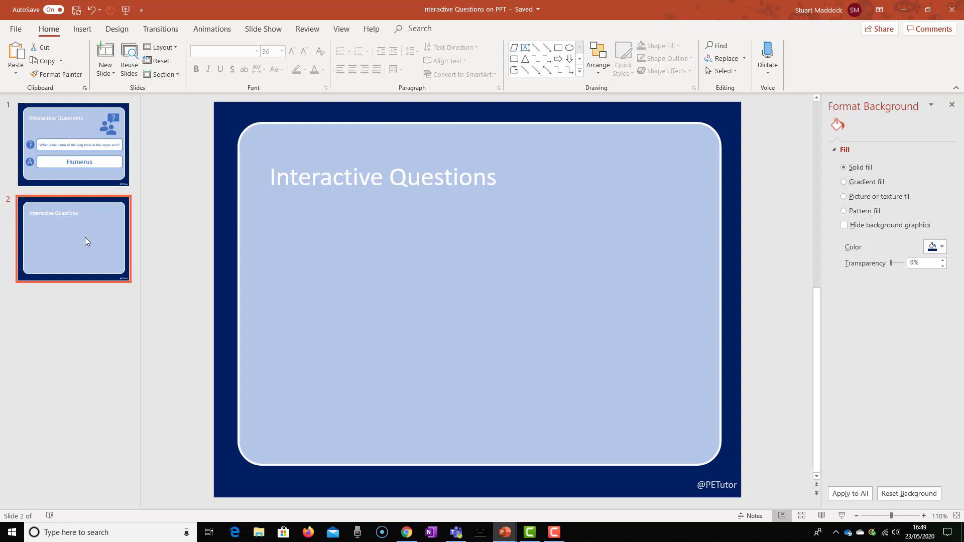
click(83, 29)
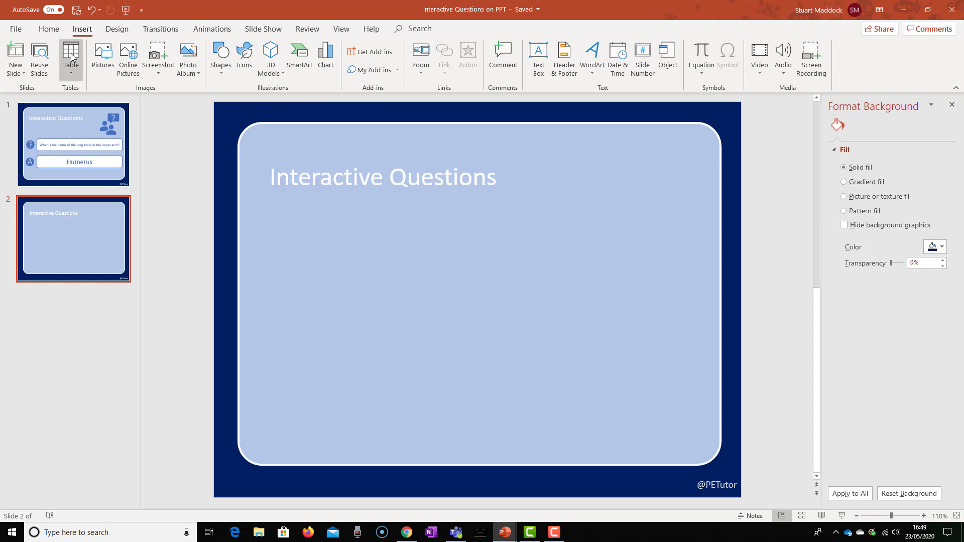
click(245, 65)
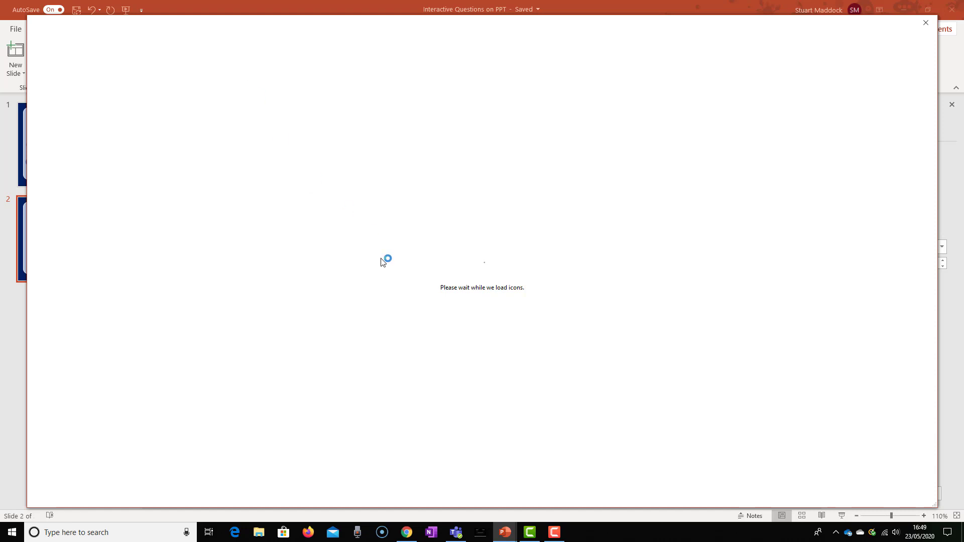
click(64, 68)
text(question)
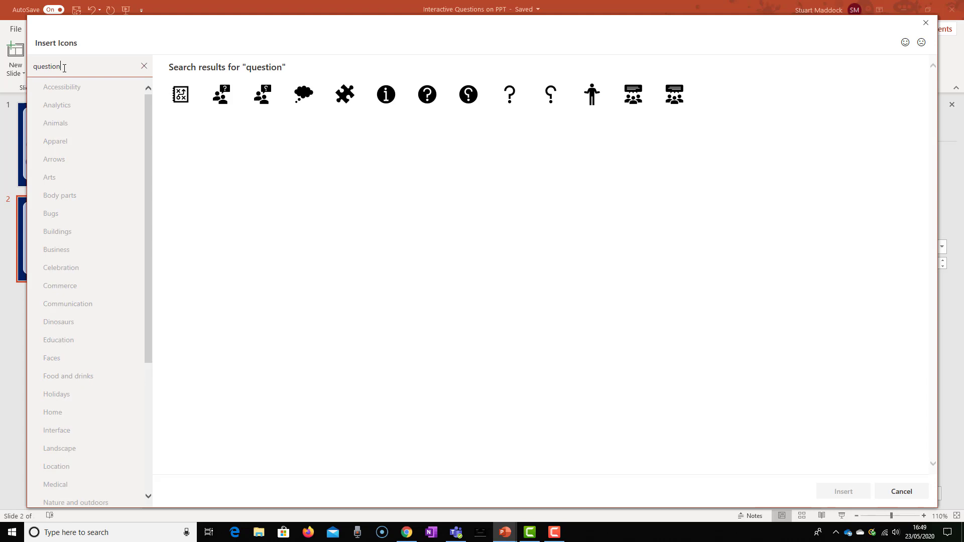
Insert the people-with-question-mark icon, enlarge it to 5.84 cm and place it top right
click(225, 96)
click(843, 492)
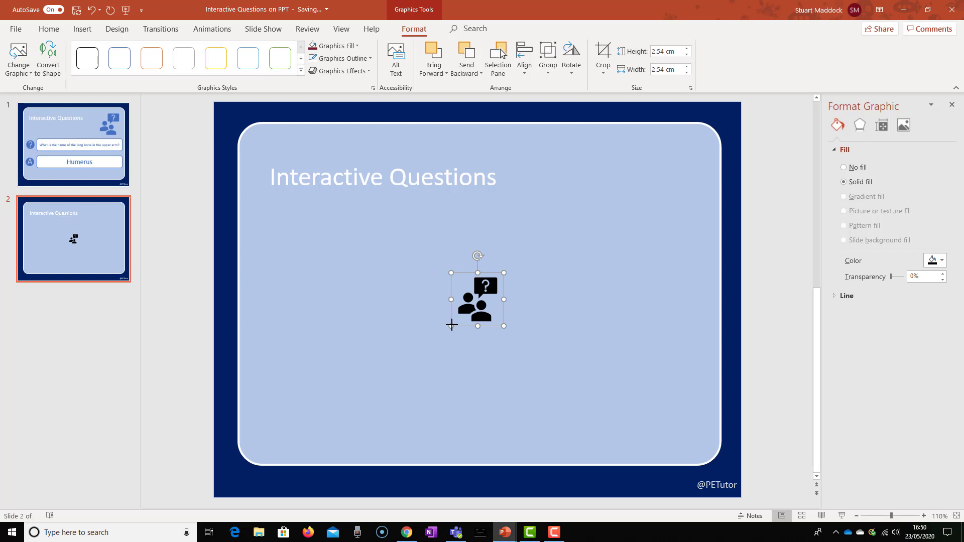
drag(451, 326, 488, 305)
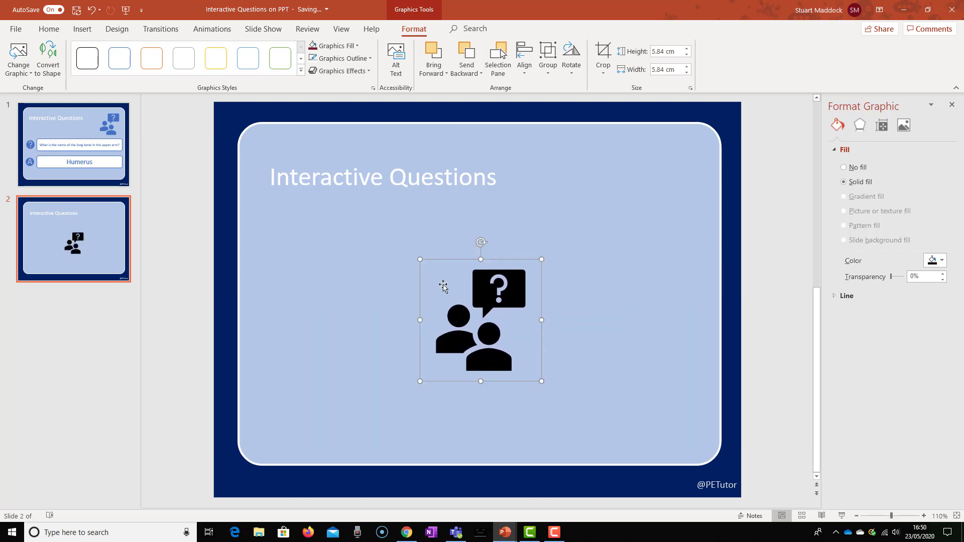
drag(496, 315, 645, 214)
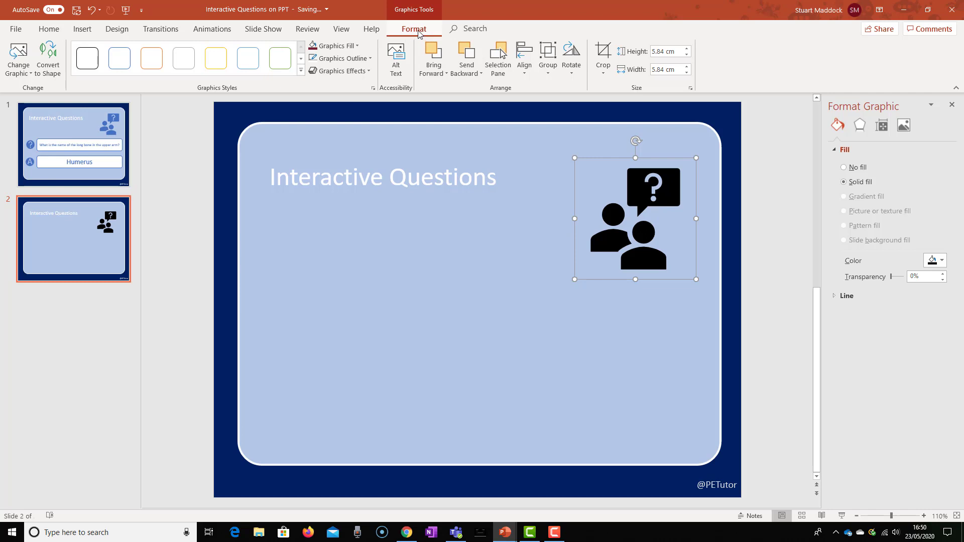
click(357, 46)
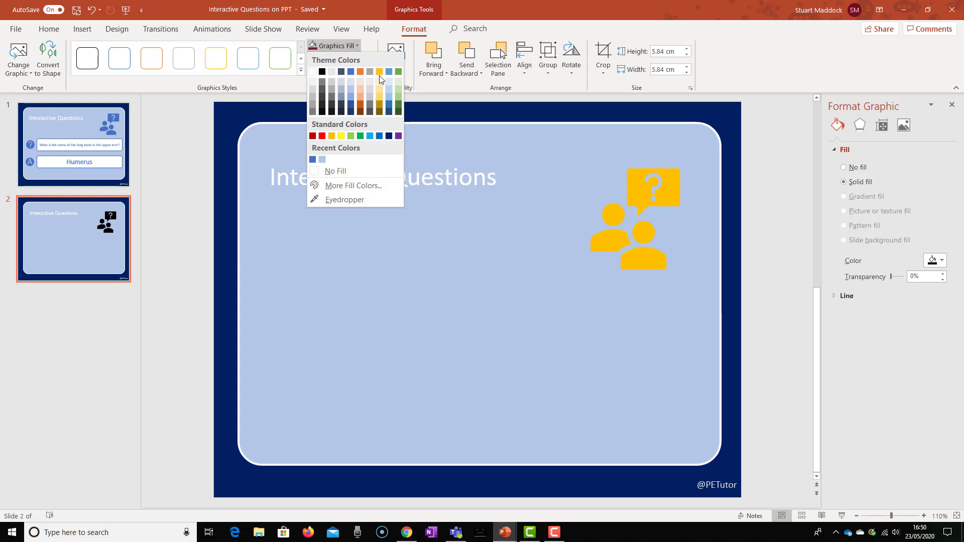
Fill the icon Blue, Accent 1 and nudge it slightly up and right
click(352, 73)
click(772, 251)
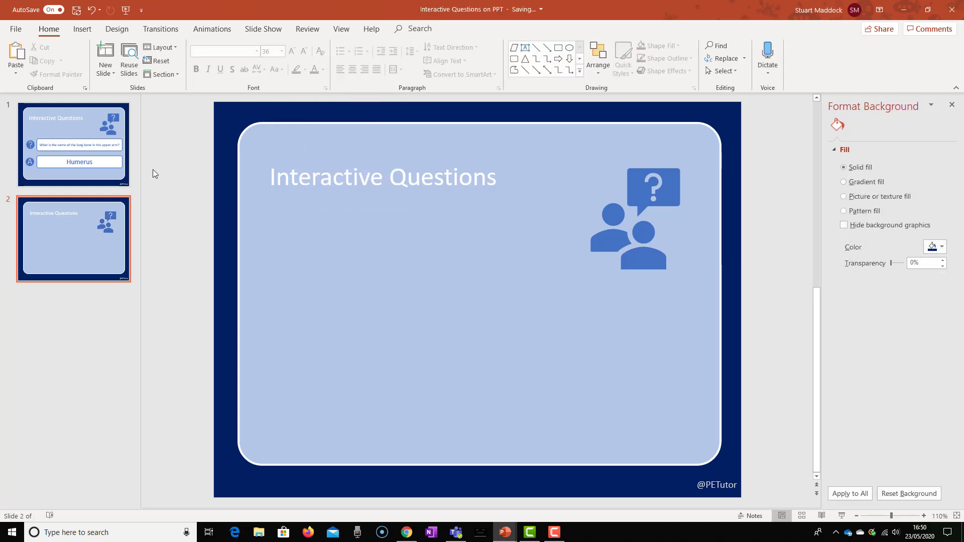
click(111, 156)
click(118, 220)
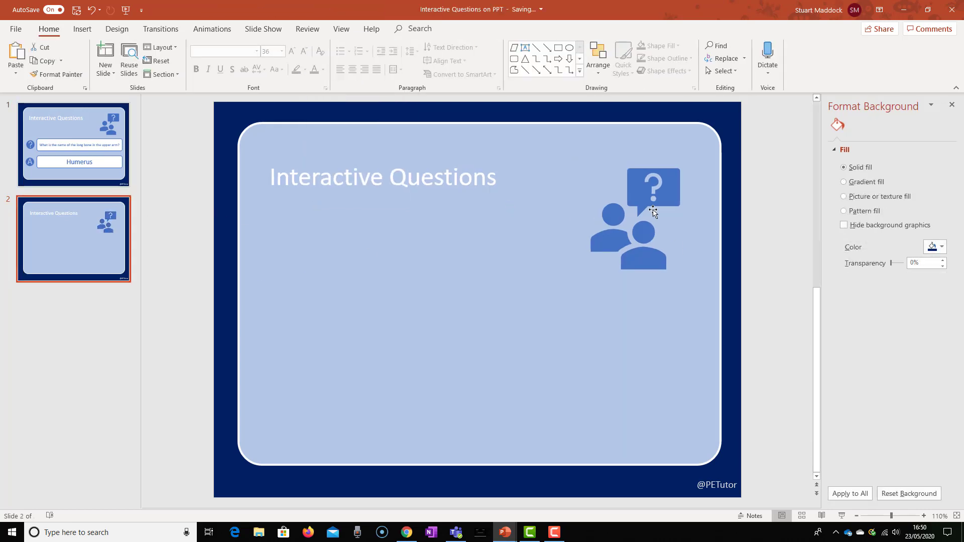
click(620, 240)
drag(622, 241, 623, 231)
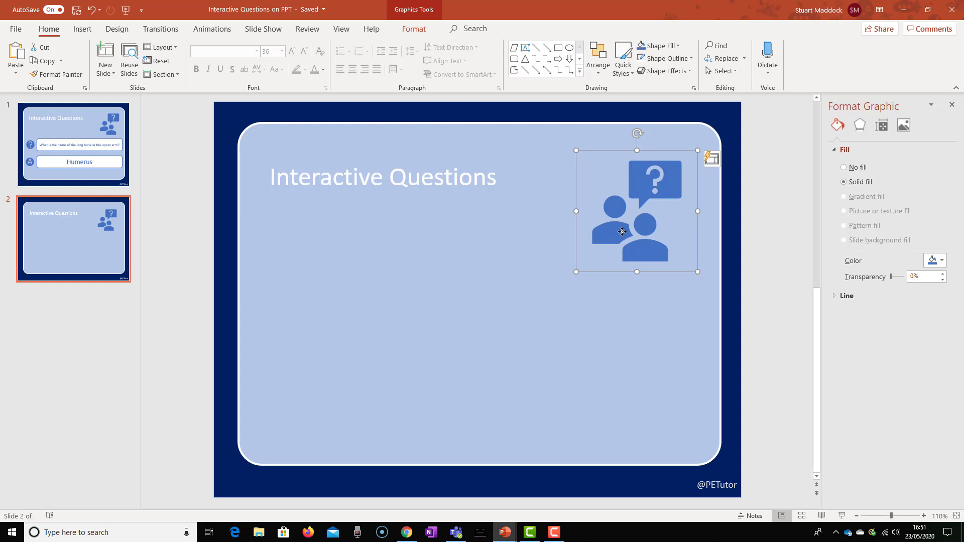
Recolour the icon navy by sampling the slide border with the Eyedropper
click(415, 30)
click(357, 46)
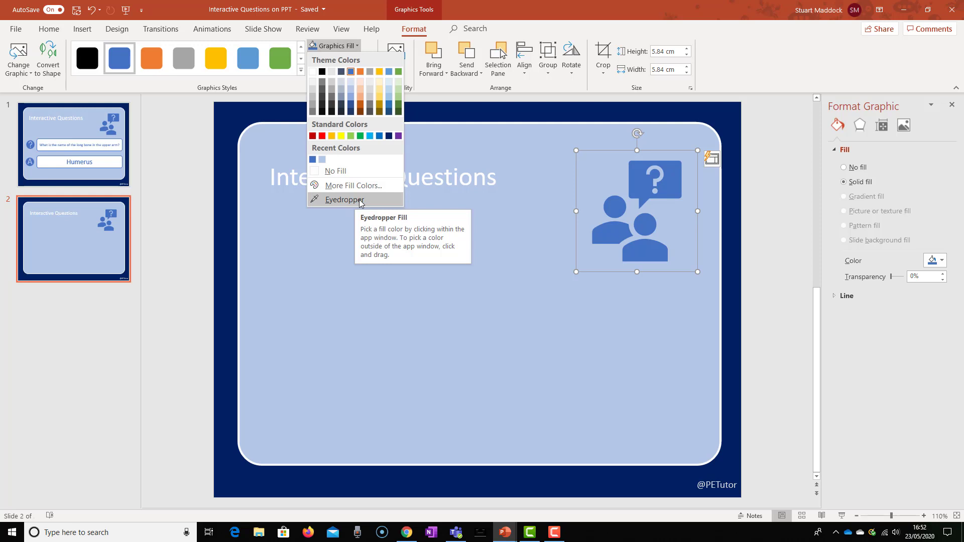
click(331, 200)
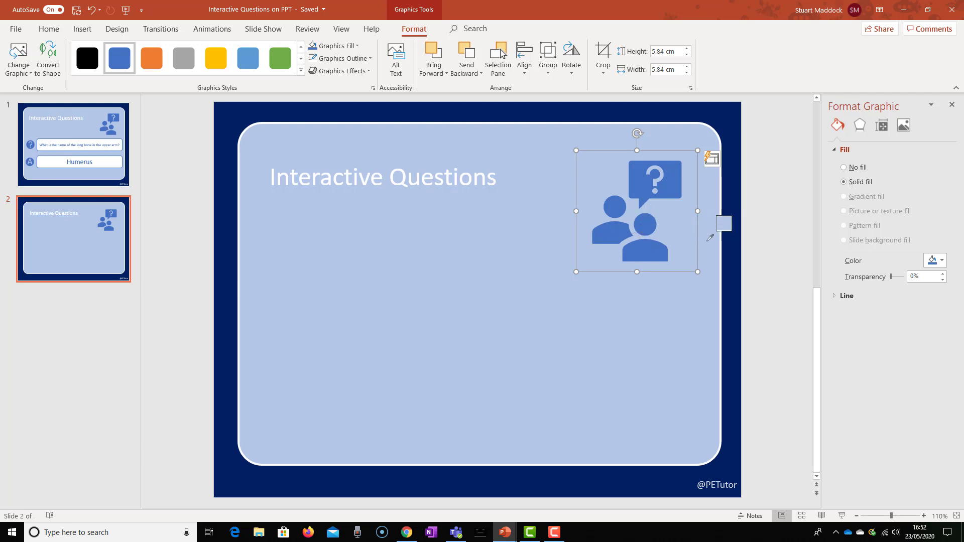
click(734, 236)
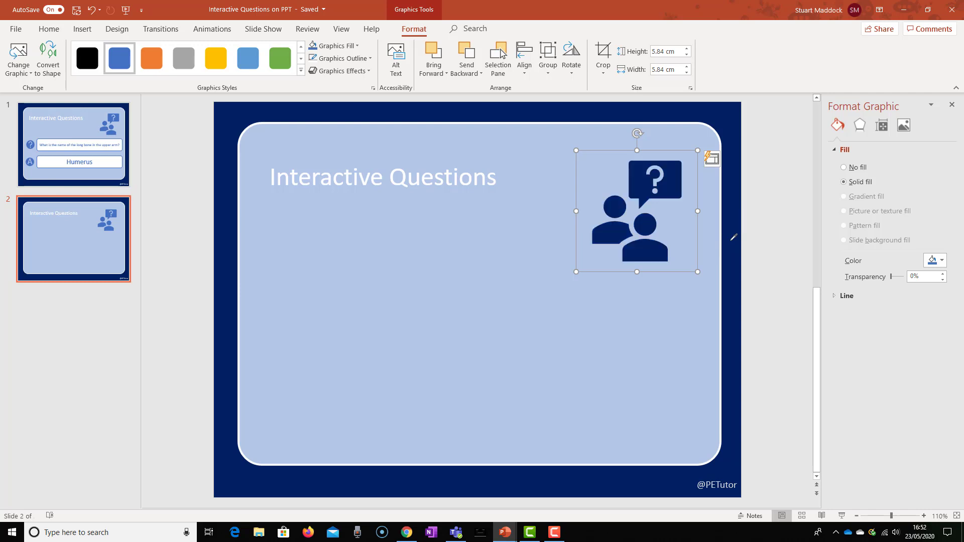
Undo the navy fill to restore Blue, Accent 1, then display slide 1 for comparison
click(760, 230)
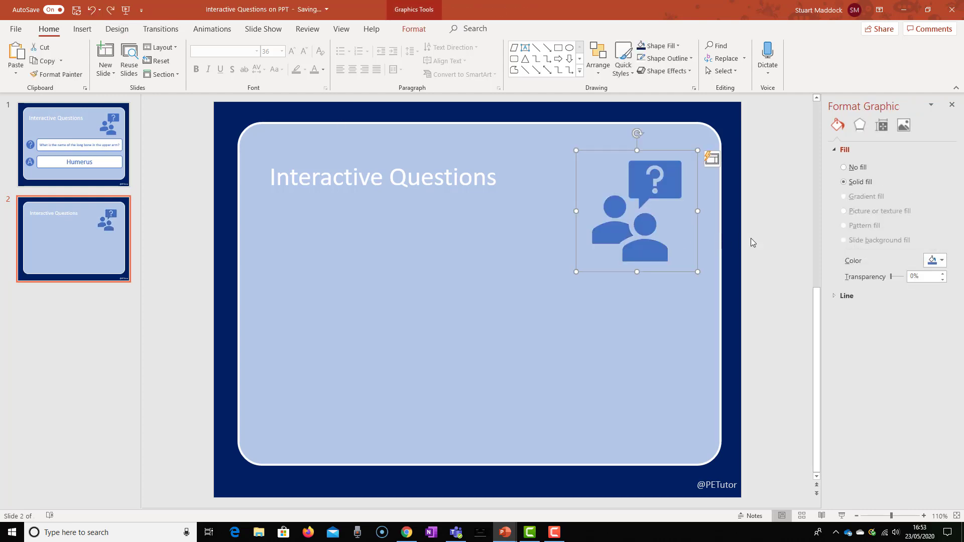
click(752, 238)
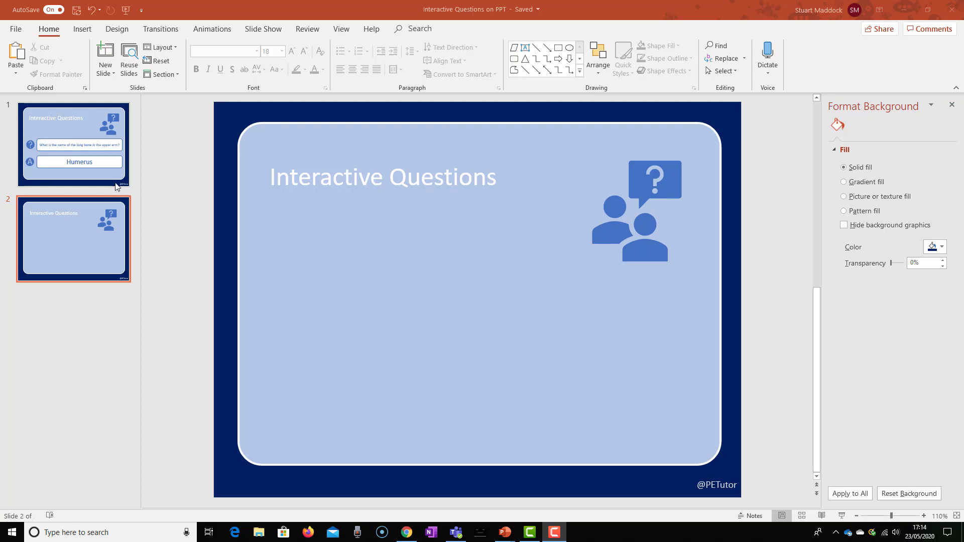
click(106, 170)
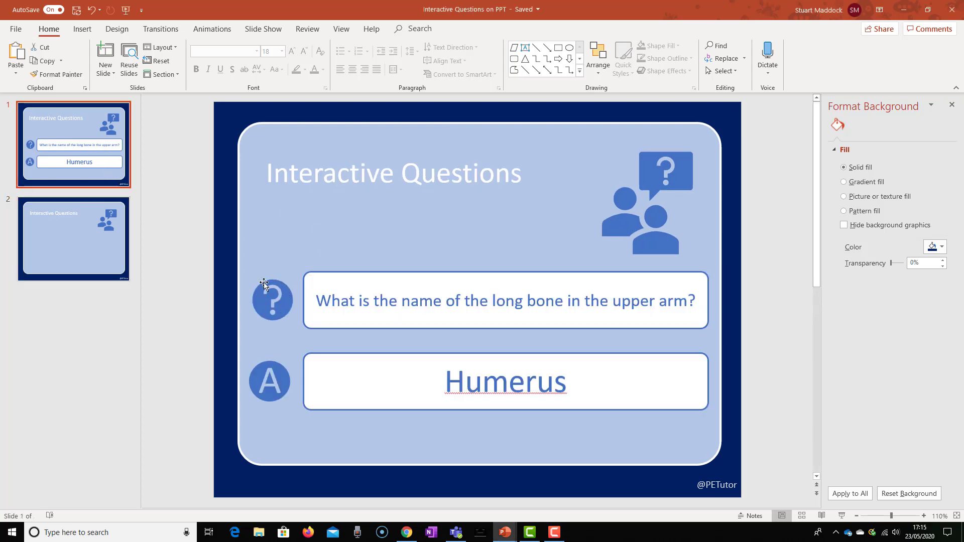